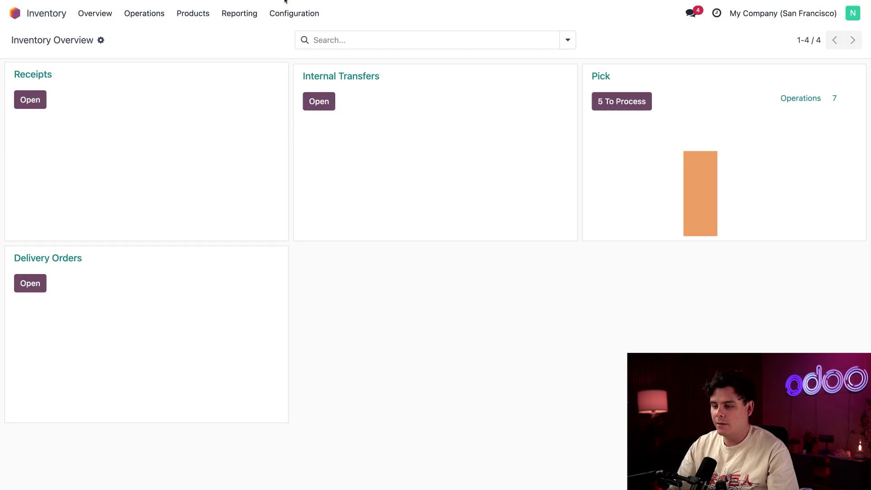
- Open Inventory Settings and check that Delivery Methods and the UPS and FedEx connectors are enabled
left_click(284, 17)
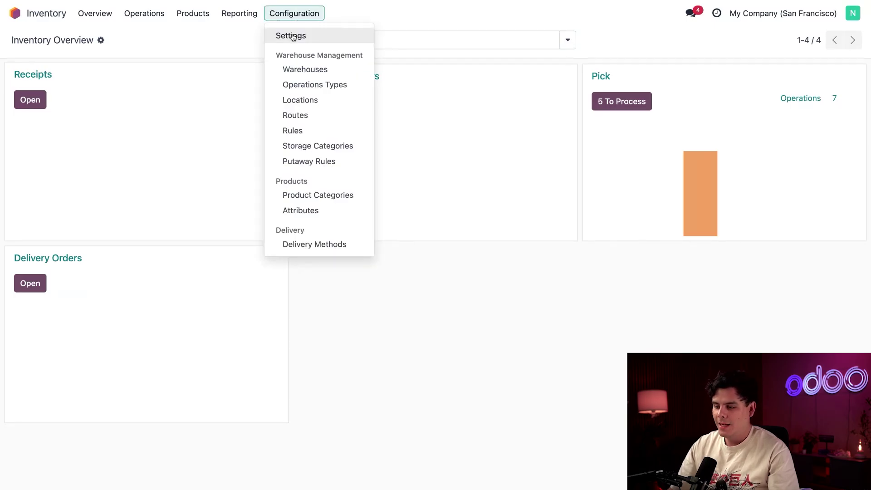
left_click(291, 36)
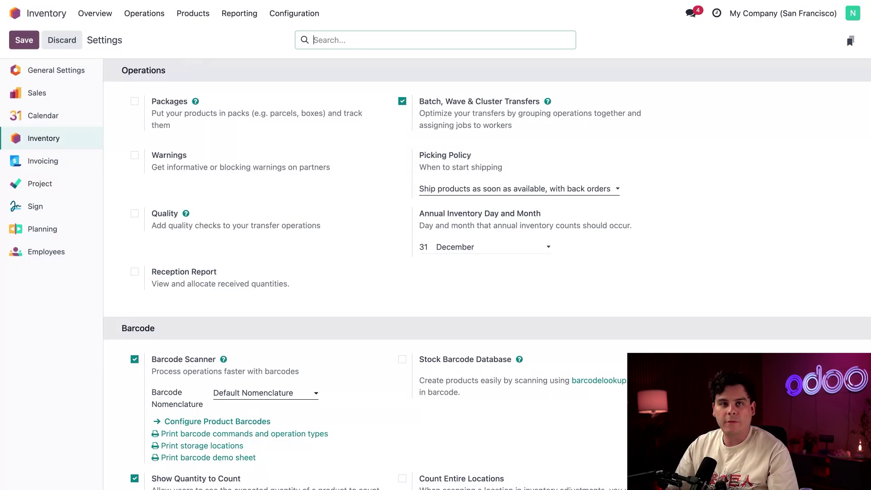
scroll(334, 270, "down", 10)
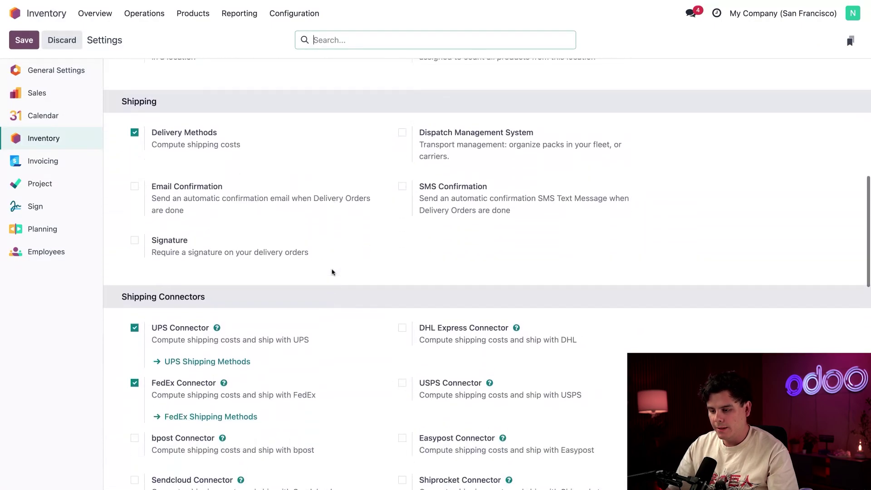
scroll(333, 271, "up", 1)
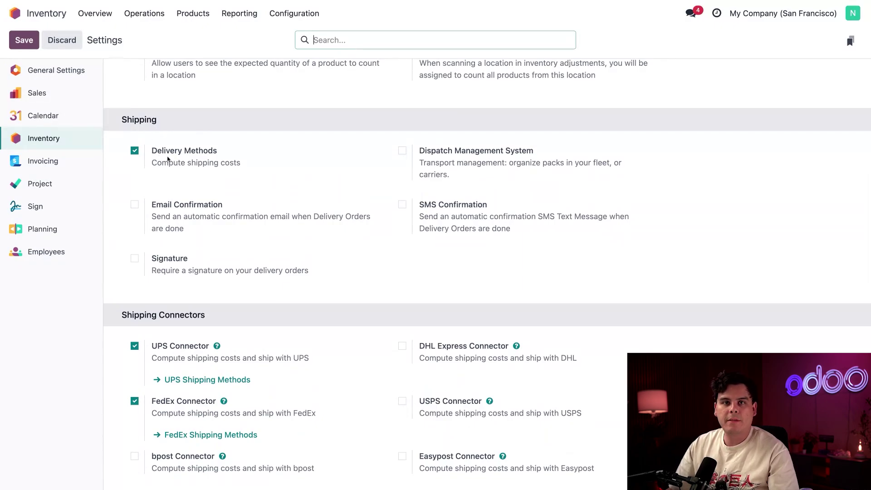
mouse_move(167, 158)
scroll(331, 326, "down", 3)
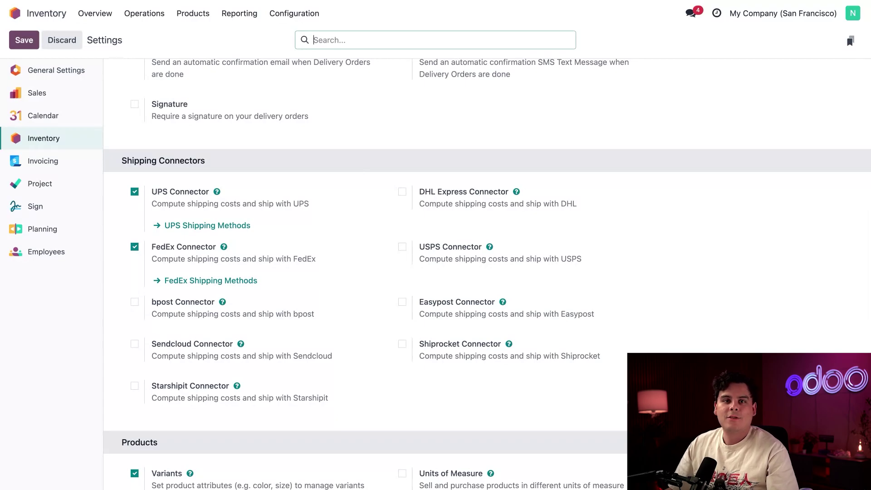
- Enable Storage Locations and Multi-Step Routes in the Warehouse section, then save the settings
scroll(373, 278, "down", 10)
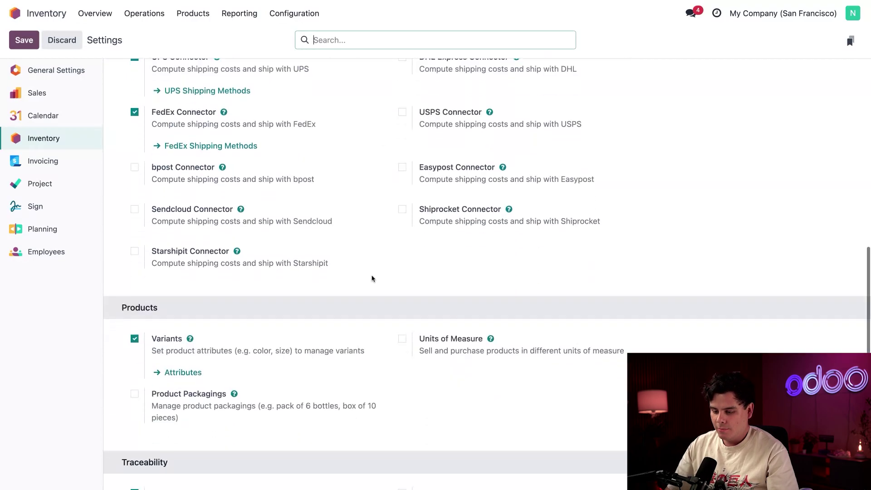
scroll(372, 278, "down", 5)
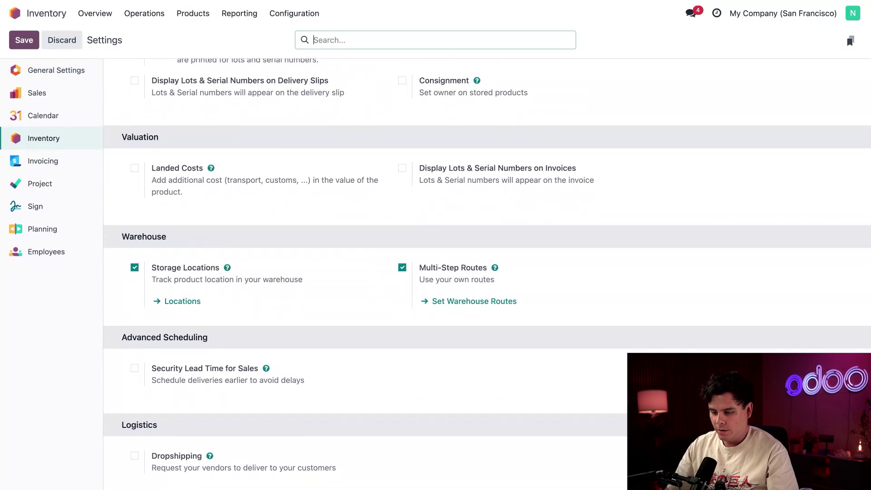
scroll(487, 266, "up", 5)
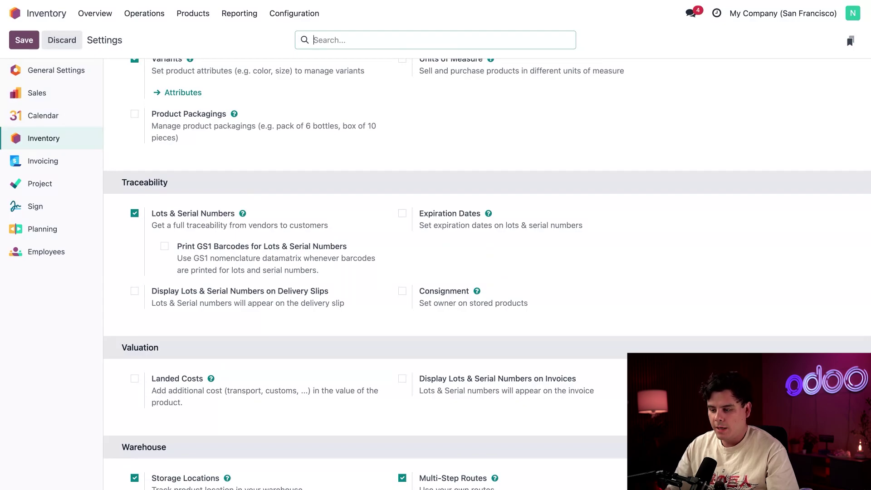
scroll(286, 264, "down", 5)
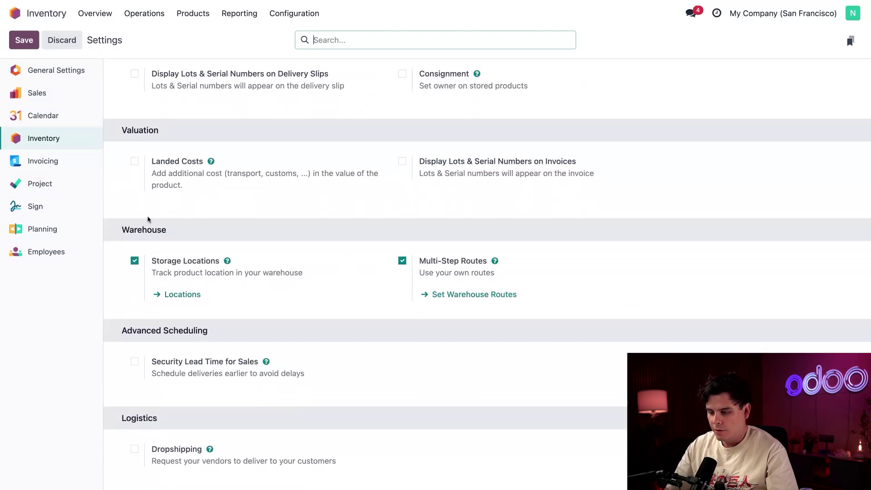
mouse_move(269, 262)
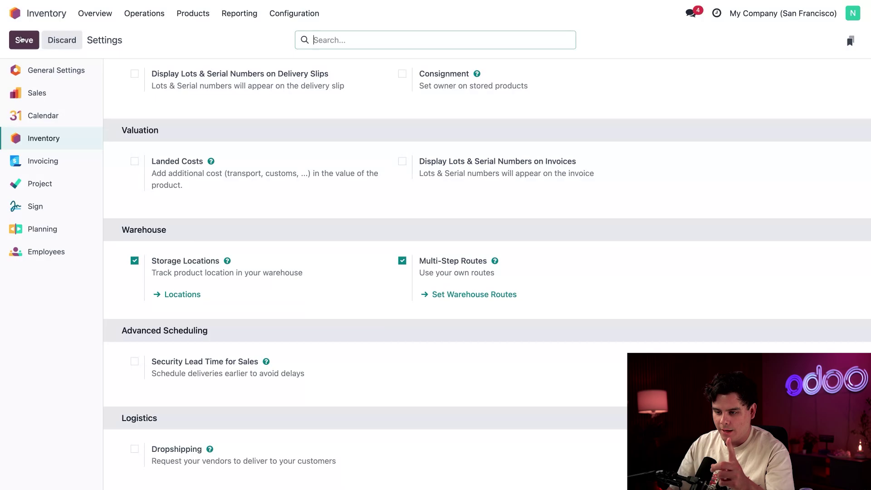
left_click(21, 40)
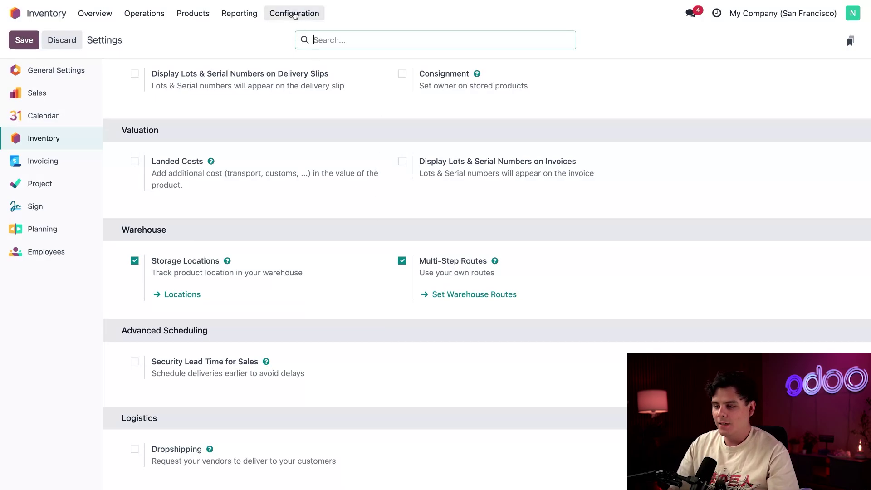
- Open the Stealthy Wood warehouse and check that outgoing shipments use Pick then Deliver (2 steps)
left_click(295, 15)
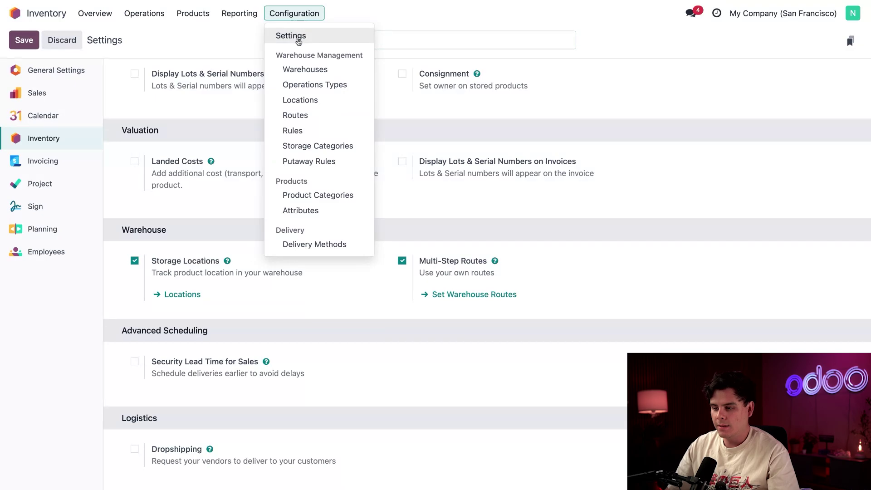
left_click(301, 69)
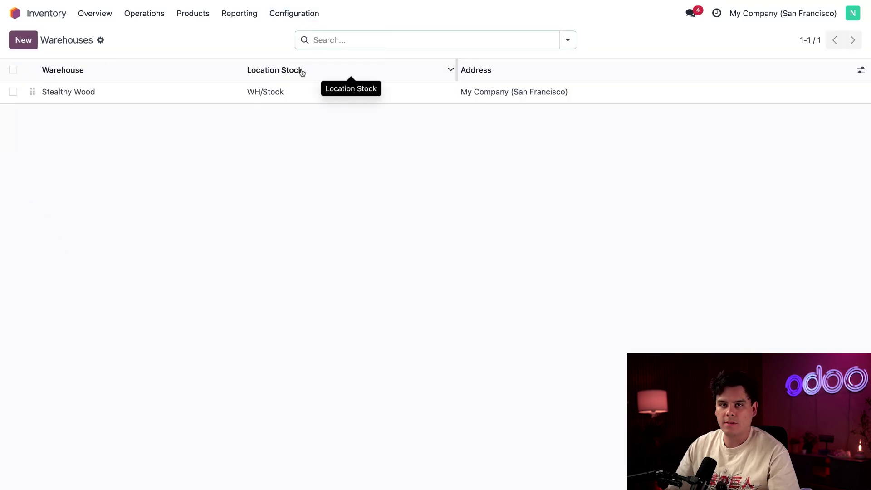
left_click(187, 100)
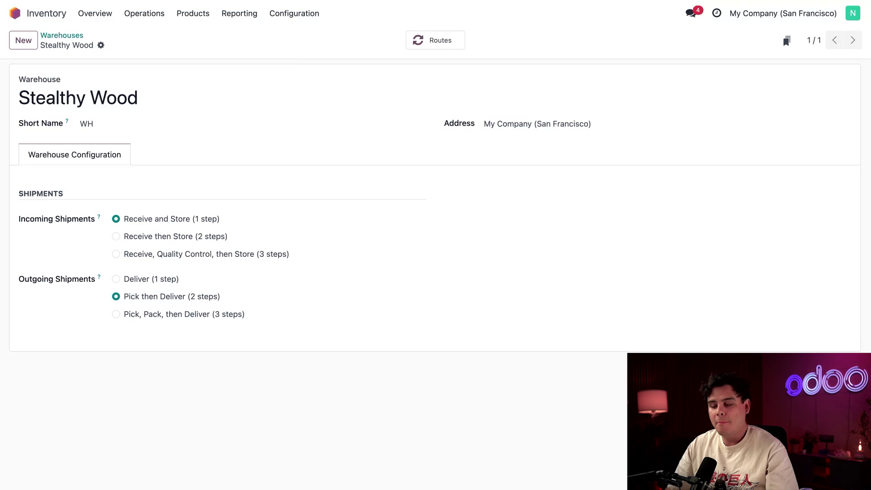
- Turn on Automatic Batches grouped by Carrier for Stealthy Wood Delivery Orders, save, and return to Overview
left_click(290, 12)
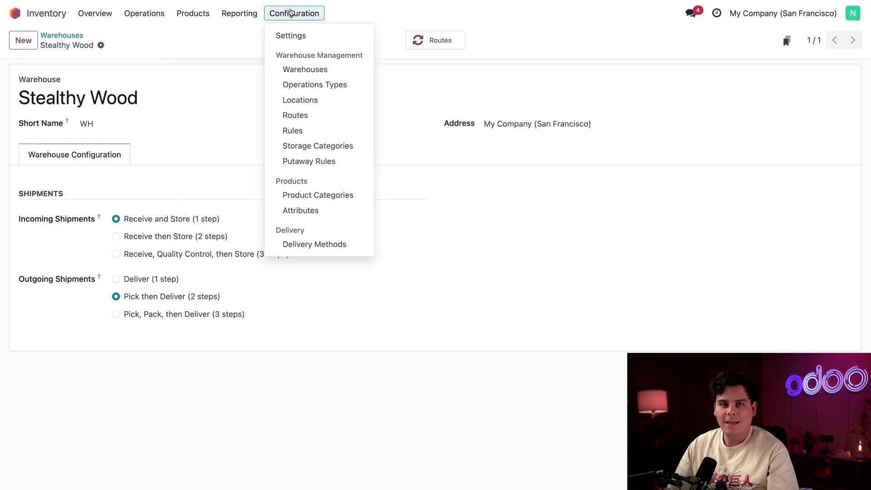
left_click(301, 85)
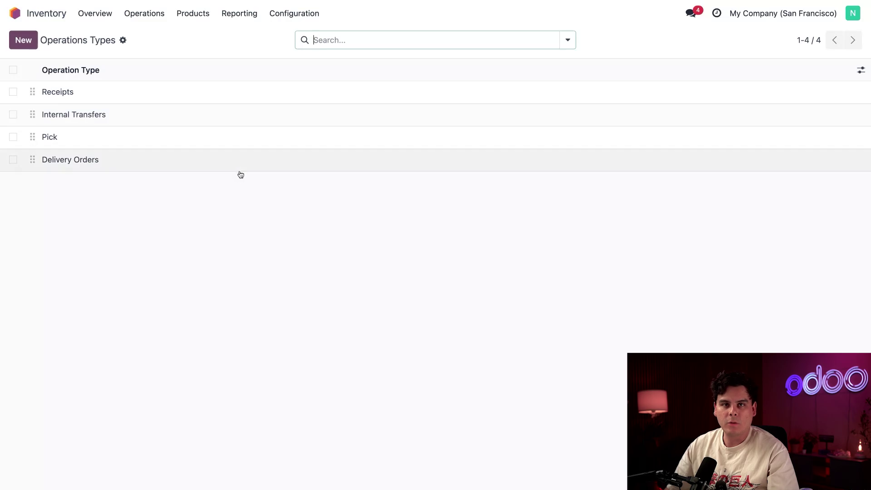
left_click(242, 169)
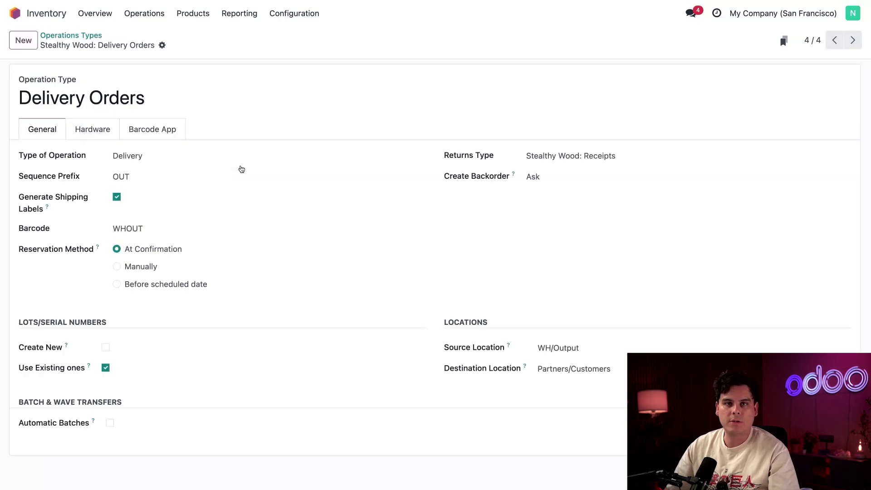
left_click(111, 424)
scroll(110, 425, "down", 3)
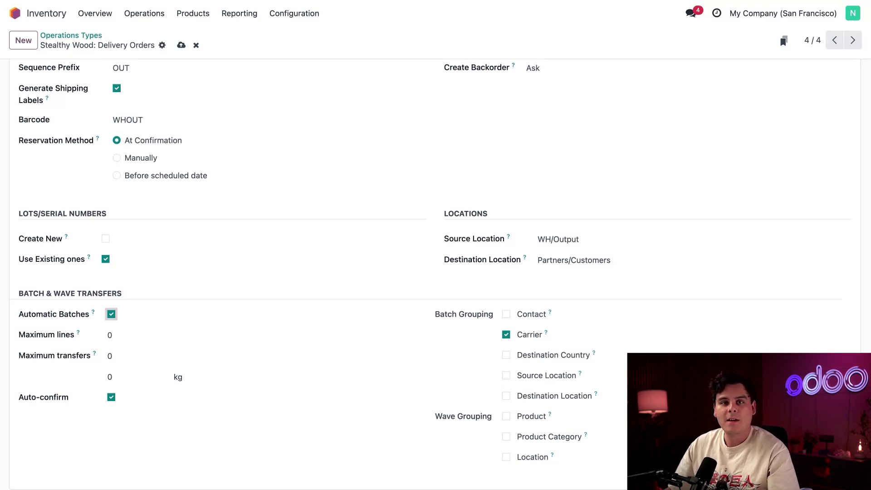
left_click(182, 46)
left_click(89, 20)
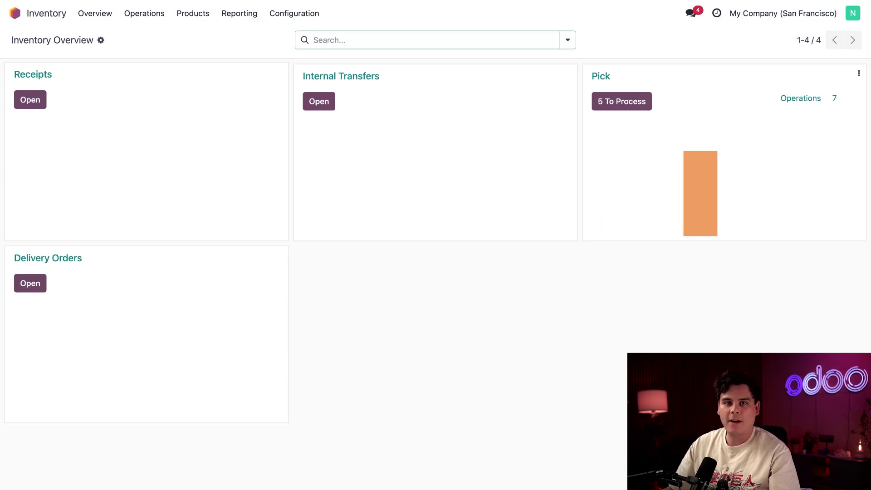
- Choose Prepare Batch from the Pick card's menu to start a draft batch transfer
left_click(859, 74)
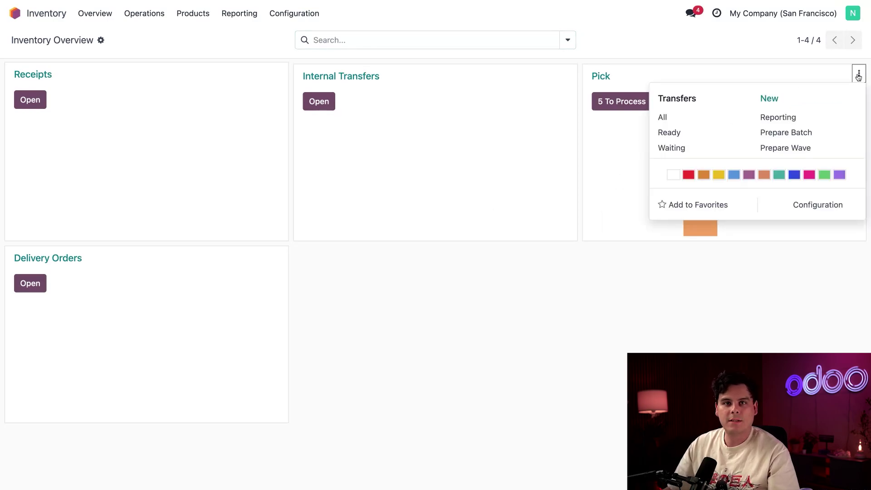
left_click(785, 132)
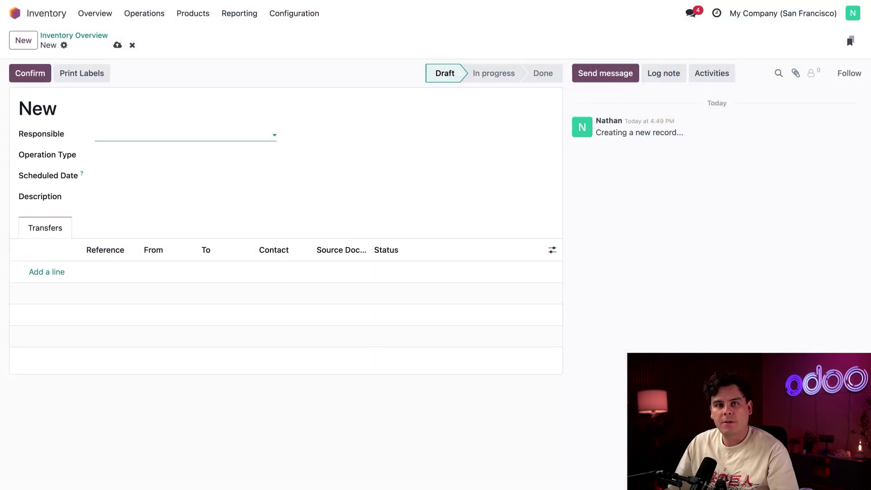
- Add the five ready picks, WH/PICK/00024 through WH/PICK/00028, to the batch
left_click(53, 272)
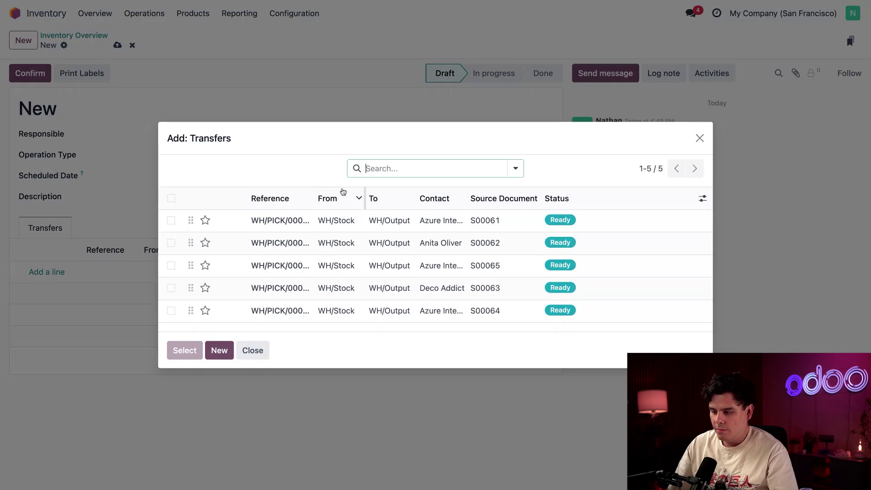
left_click_drag(314, 194, 336, 196)
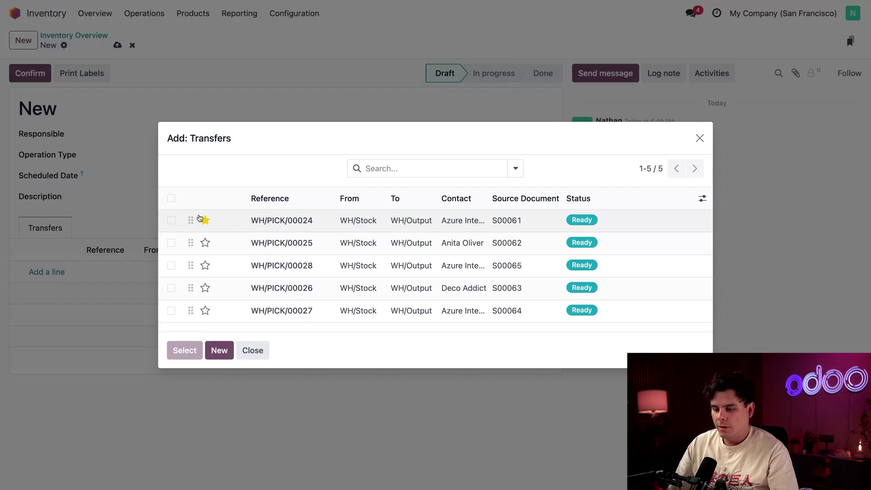
left_click(171, 221)
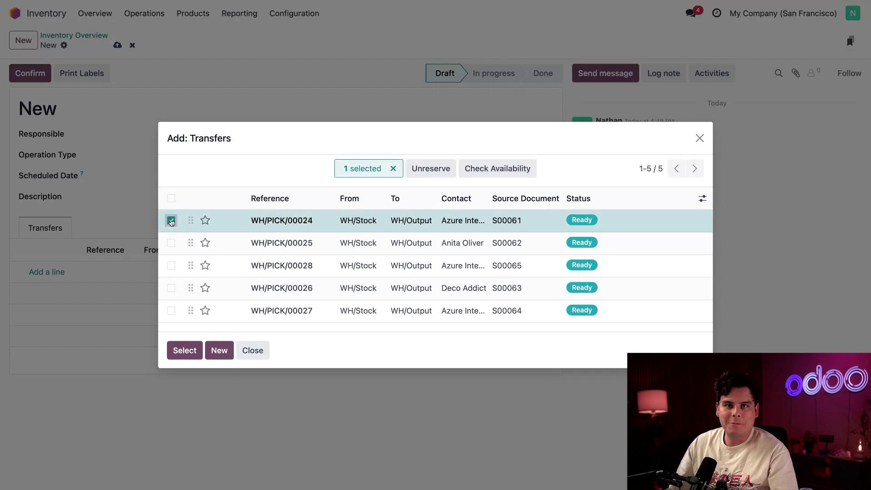
left_click(171, 243)
left_click(171, 265)
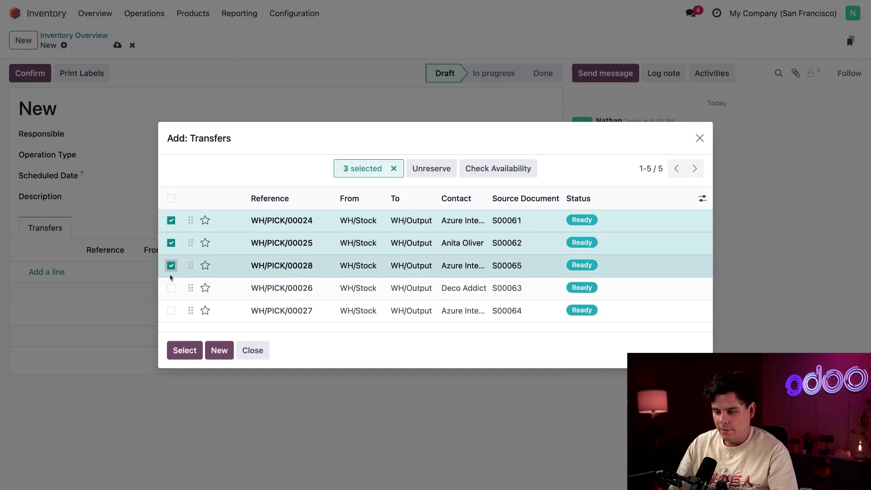
left_click(171, 288)
left_click(171, 311)
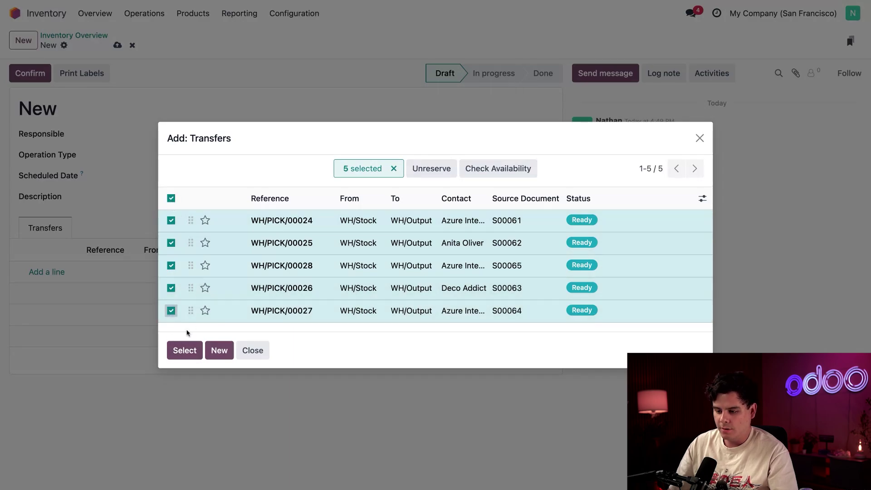
left_click(182, 350)
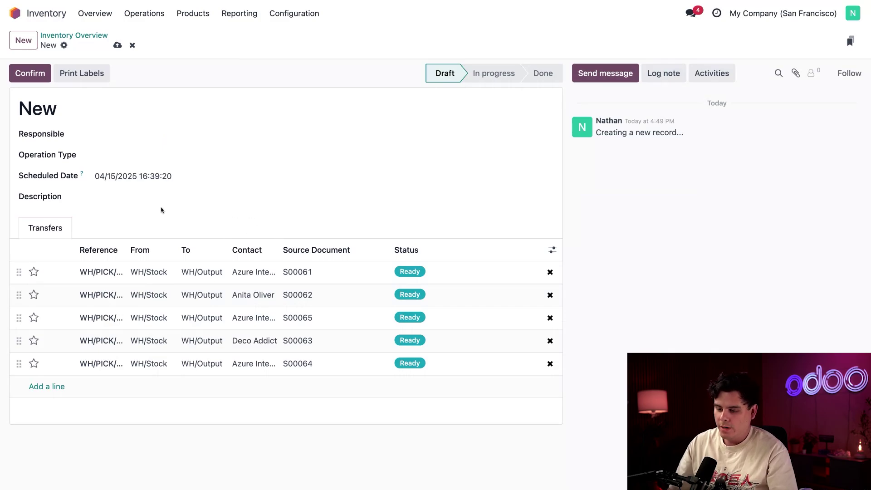
- Confirm the batch and show its Detailed Operations with shelf source locations
left_click(31, 74)
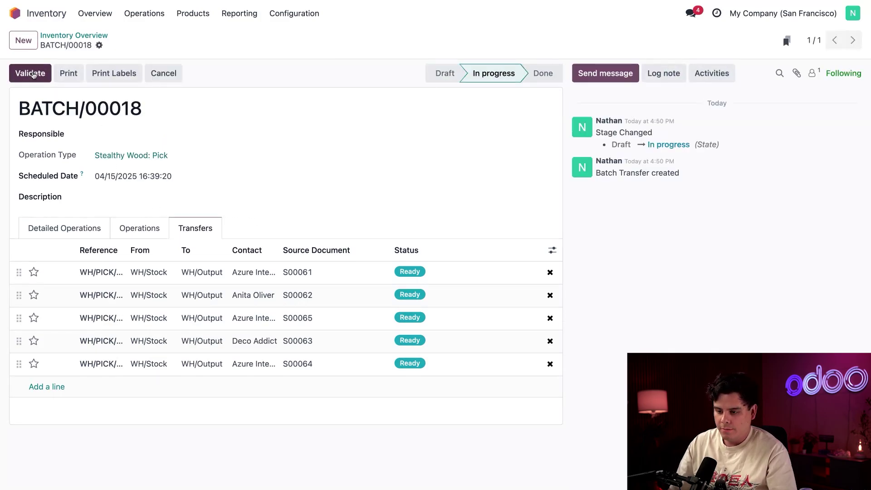
left_click(131, 236)
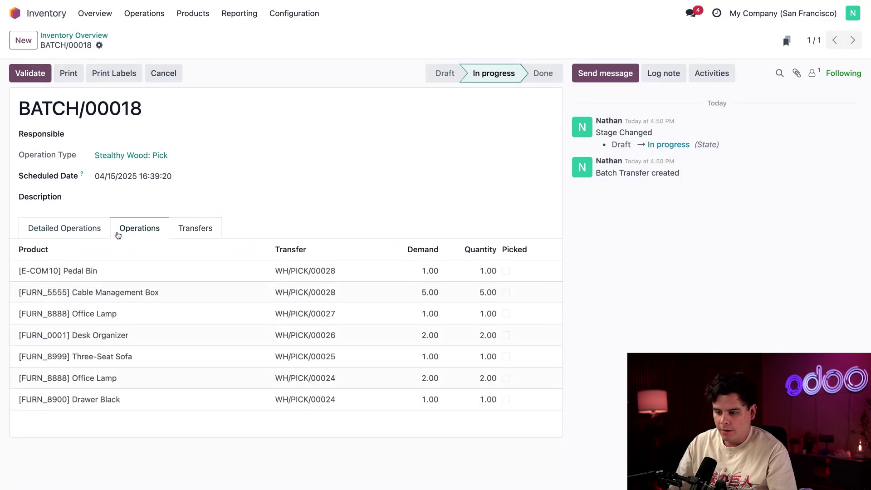
left_click(80, 231)
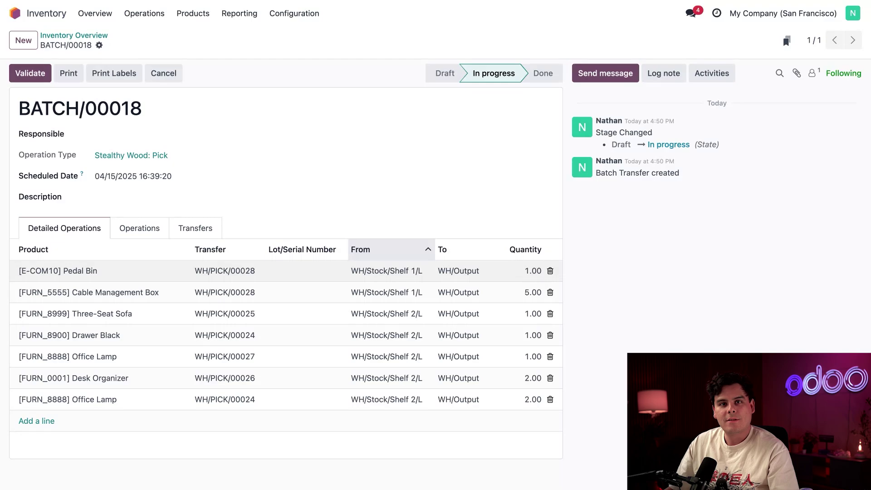
- Assign the first listed user as Responsible, save, and print the Batch Transfer sheet
left_click(115, 135)
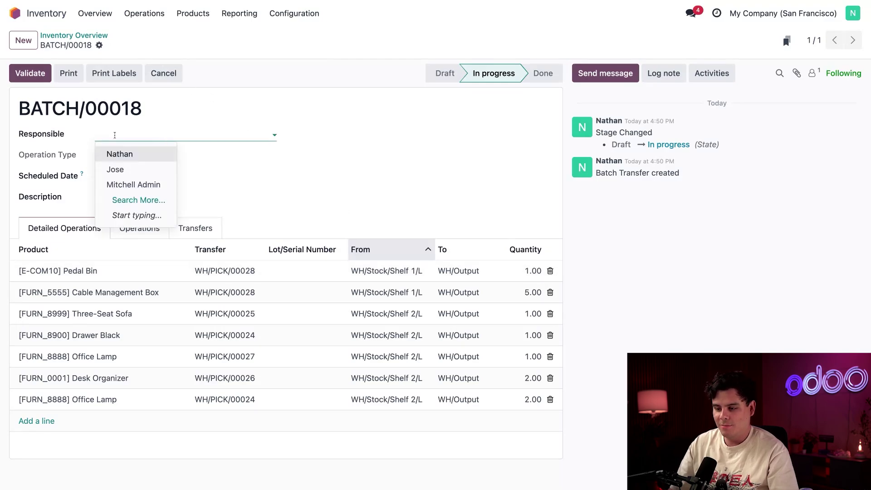
left_click(120, 154)
left_click(389, 190)
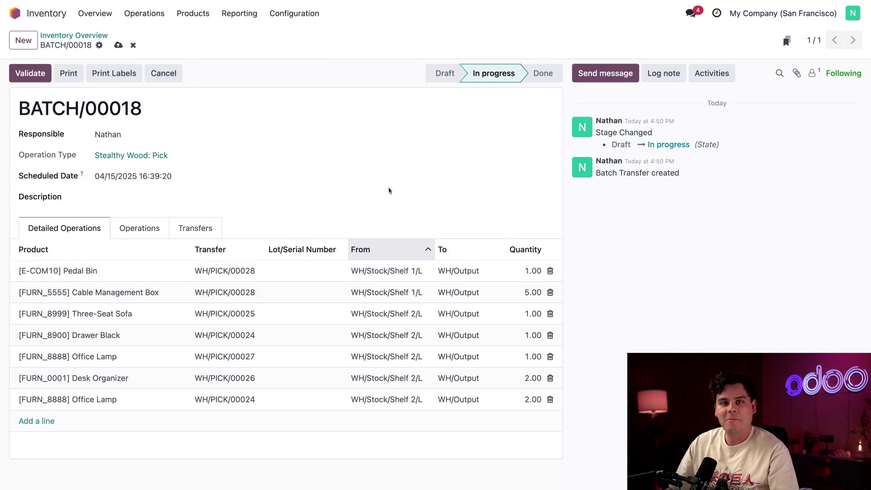
left_click(118, 45)
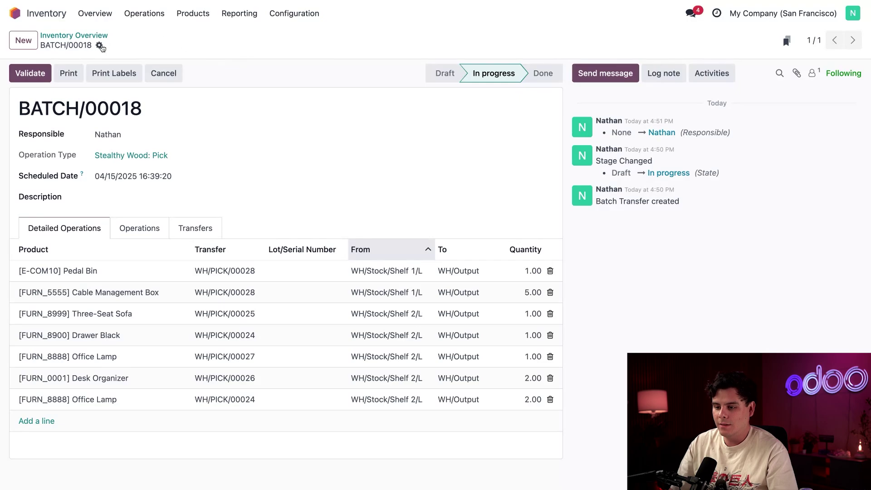
left_click(99, 46)
left_click(145, 65)
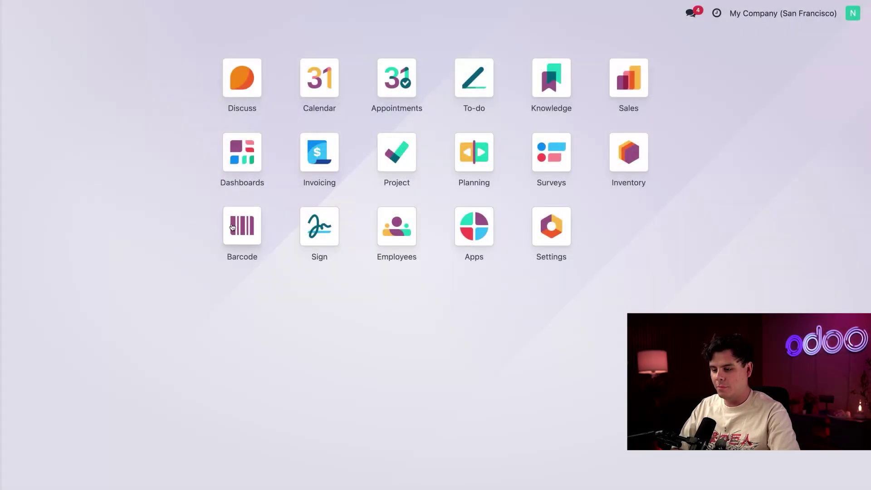
- In Barcode Operations, list the ready Stealthy Wood Pick transfers WH/PICK/00024 to 00028
left_click(232, 226)
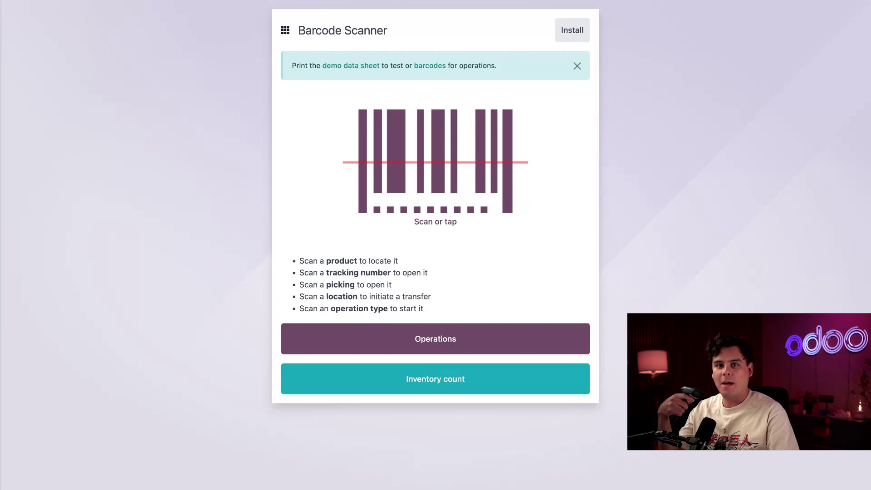
left_click(406, 354)
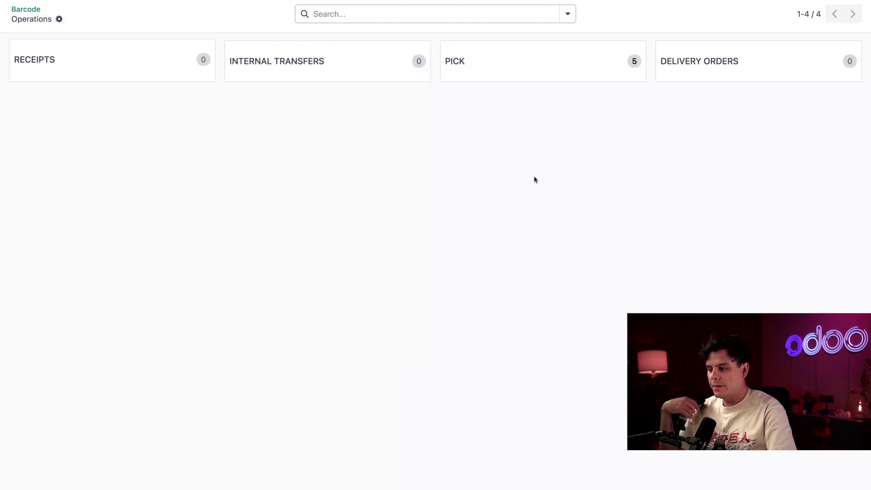
left_click(519, 75)
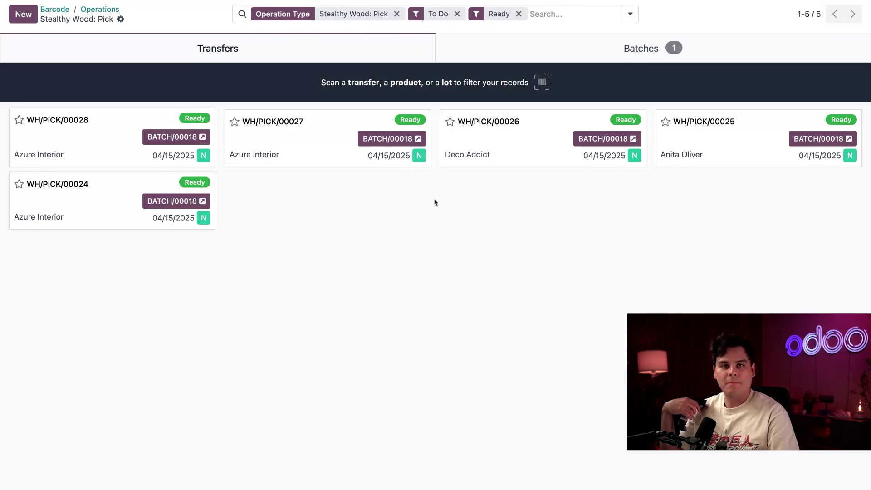
- Open BATCH/00018 from Batches and scan FURN_5555 five times to pick all 5 Cable Management Boxes
left_click(541, 57)
left_click(76, 141)
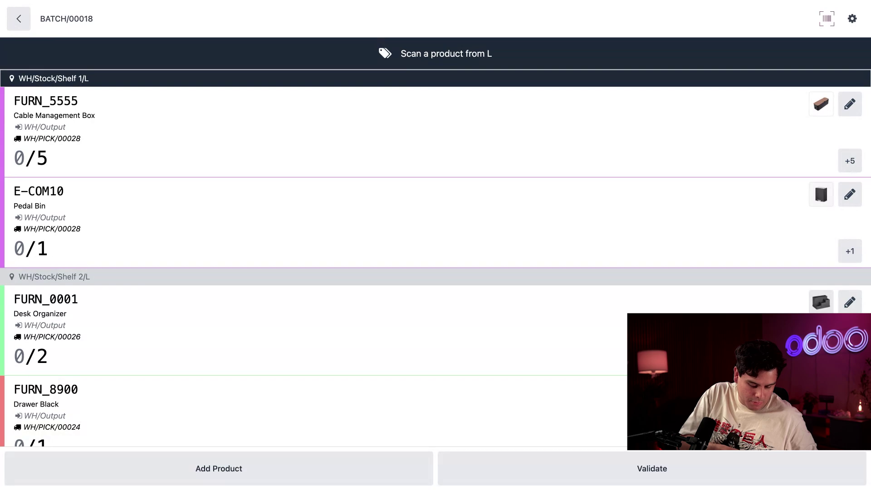
type("FURN_5555")
key("Return")
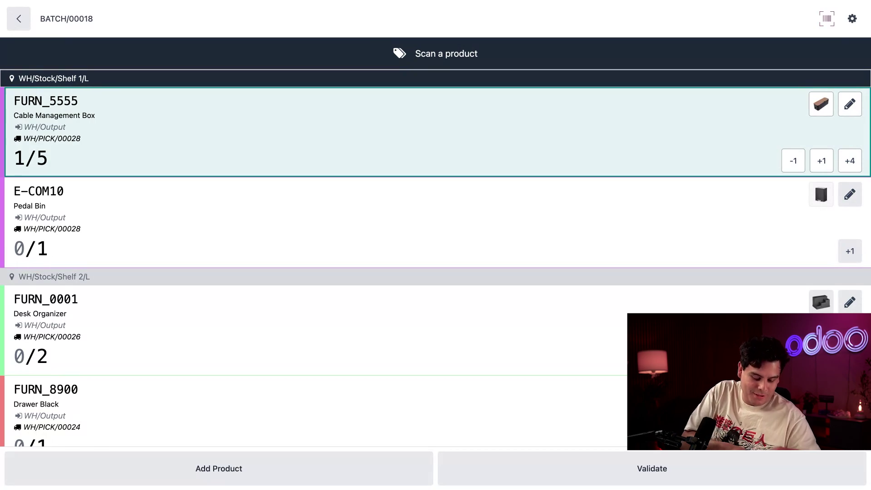
type("FURN_5555")
key("Return")
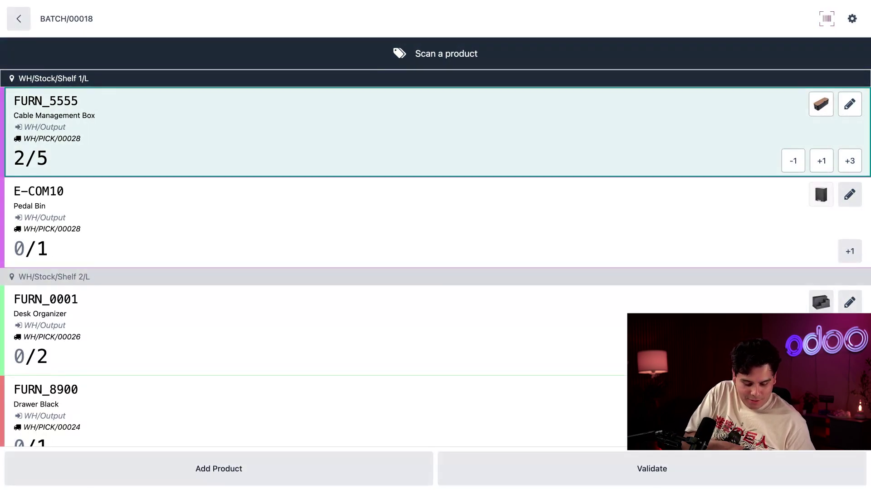
type("FURN_5555")
key("Return")
type("FURN_5555")
key("Return")
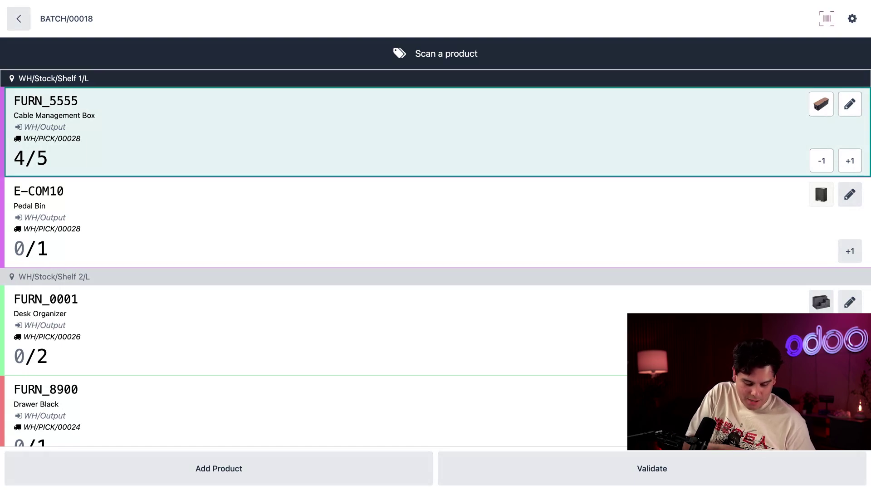
type("FURN_5555")
key("Return")
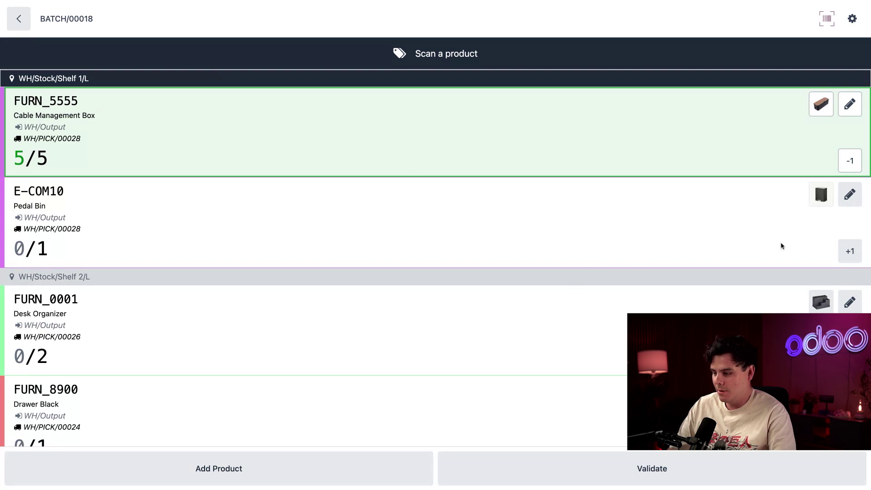
- Pick the Pedal Bin, Desk Organizers, Drawer Black, Office Lamps and Three-Seat Sofa, then validate BATCH/00018
left_click(840, 254)
left_click(848, 267)
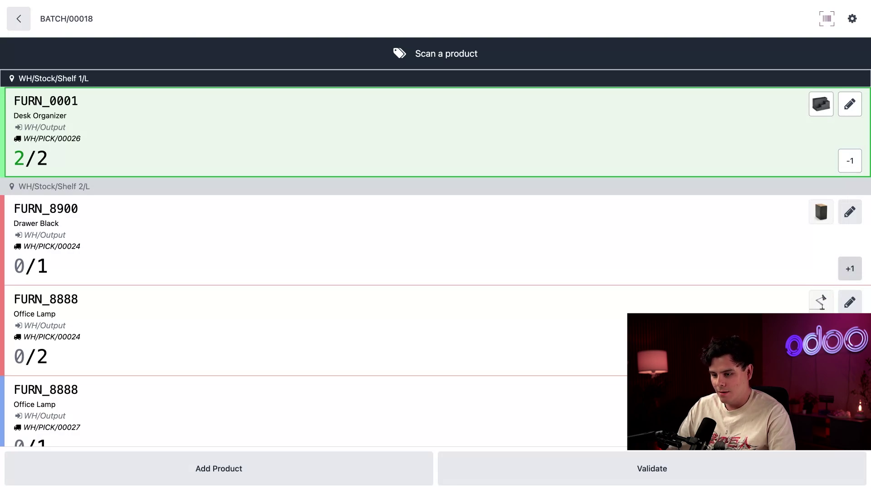
left_click(849, 268)
left_click(850, 268)
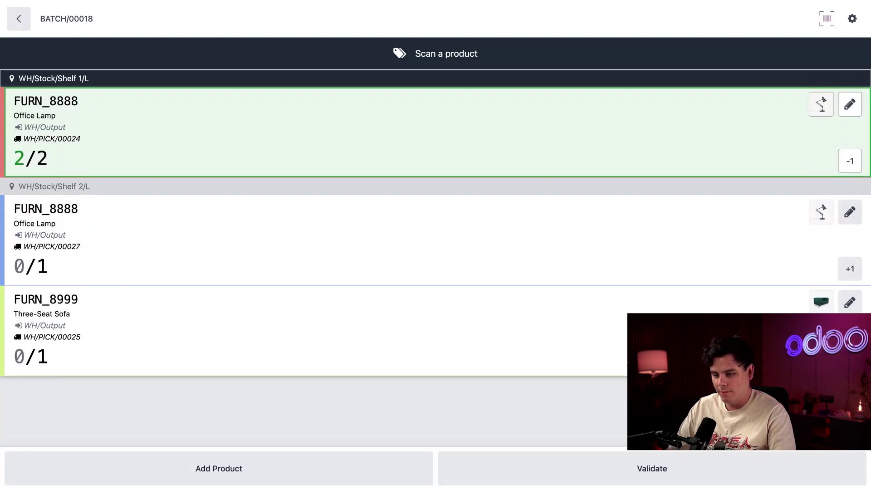
left_click(850, 271)
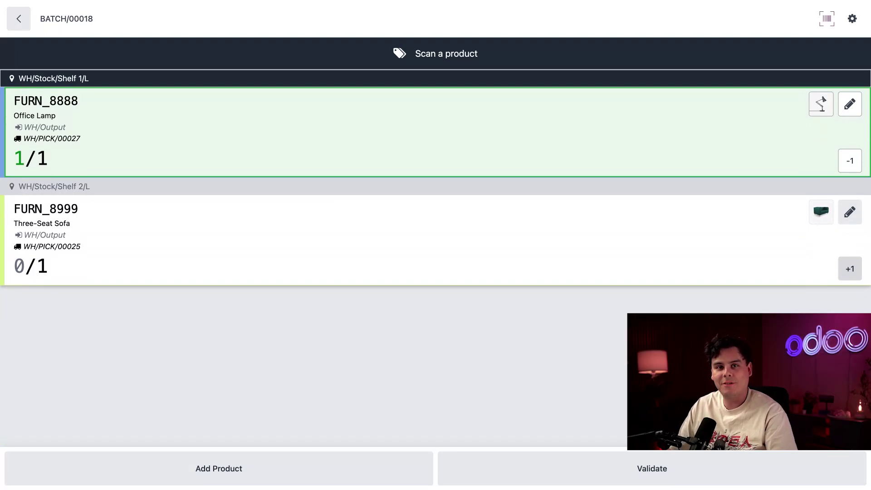
left_click(849, 269)
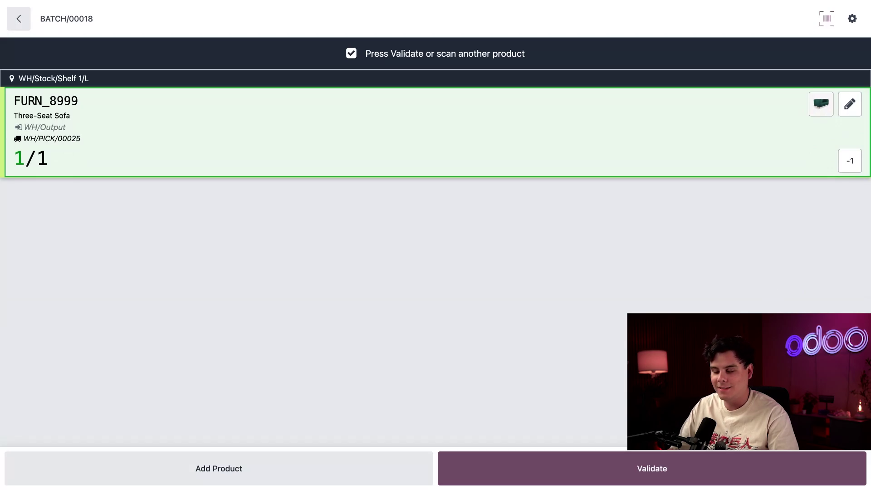
left_click(635, 468)
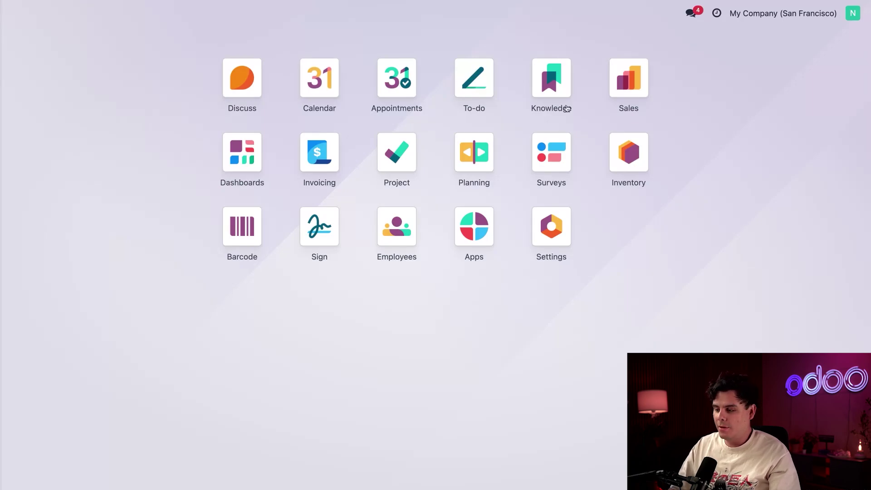
- Return to the Inventory app overview from the home menu
left_click(628, 154)
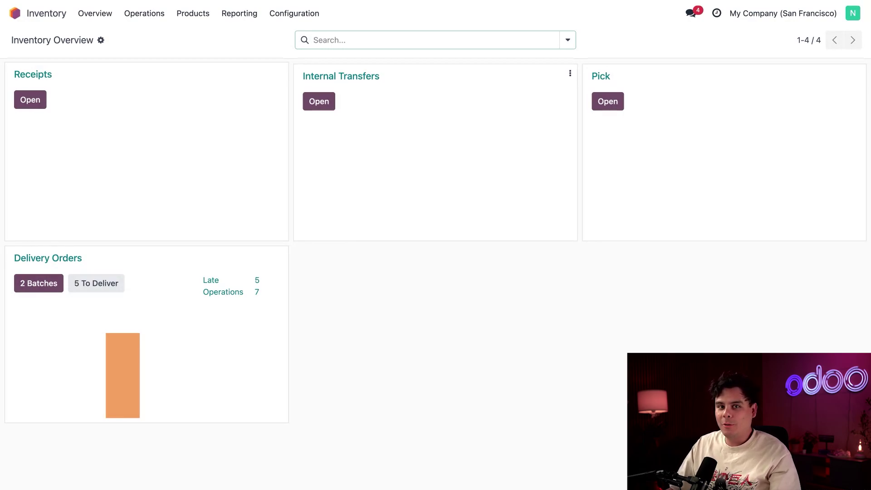
- Open Fedex US batch BATCH/00019 from the Delivery Orders batches list
left_click(40, 285)
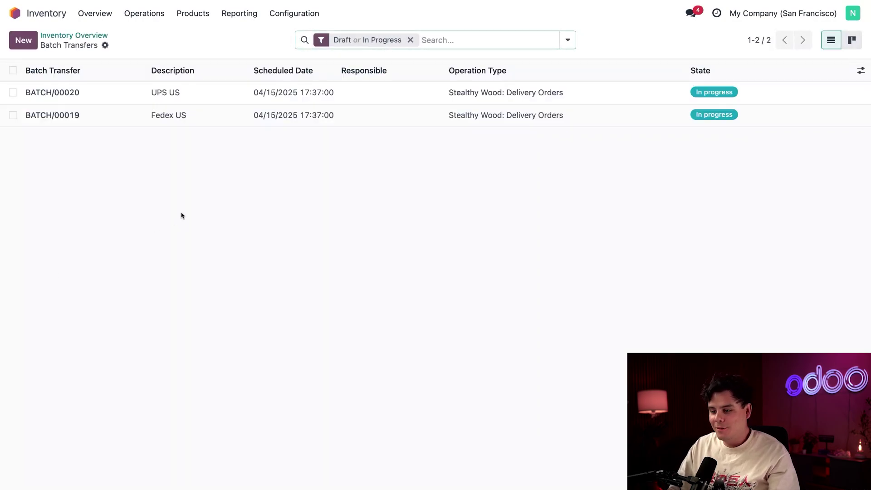
left_click(196, 117)
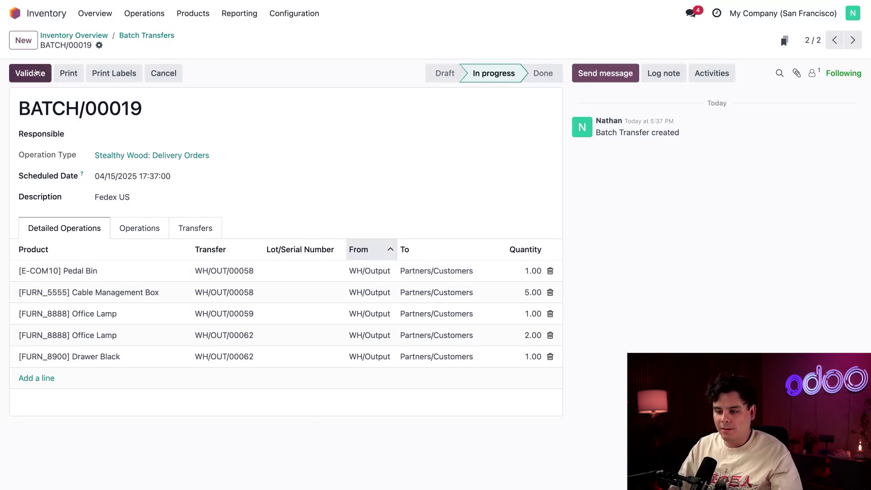
- Validate the Fedex US delivery batch BATCH/00019 with its five delivery lines
left_click(37, 72)
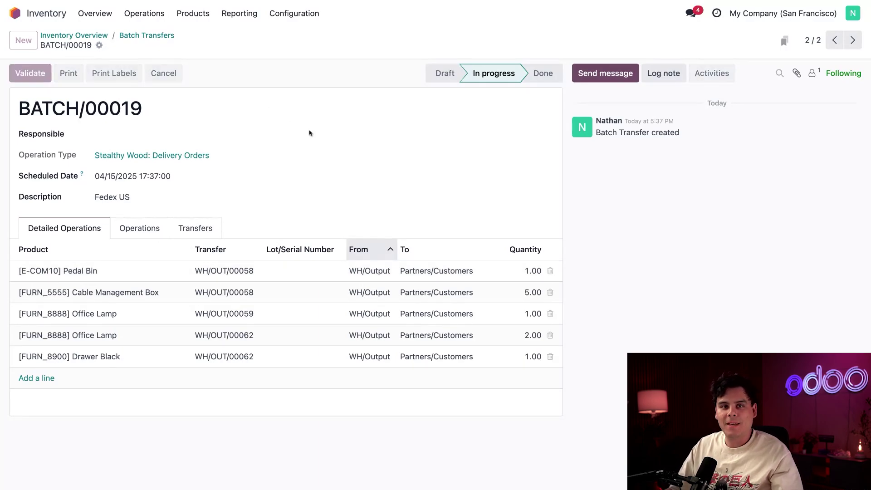